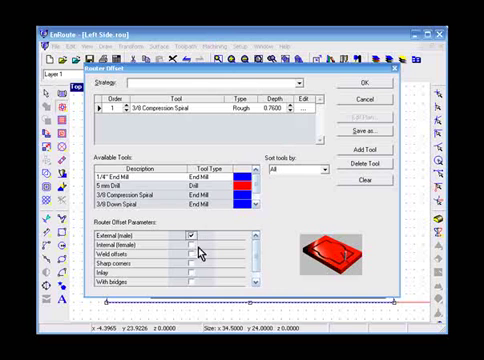
Step: Check the 3/8 compression spiral cutting parameters and start saving the setup as a template
{"action": "left_click", "coordinate": [305, 108]}
{"action": "left_click_drag", "start_coordinate": [323, 158], "coordinate": [320, 250]}
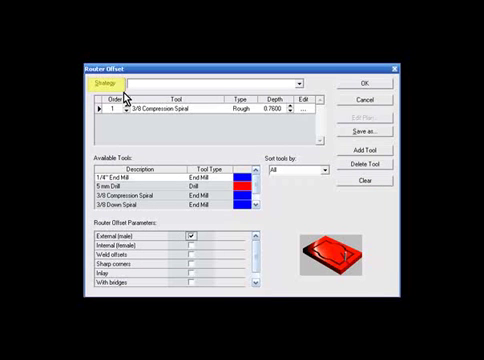
{"action": "left_click", "coordinate": [354, 134]}
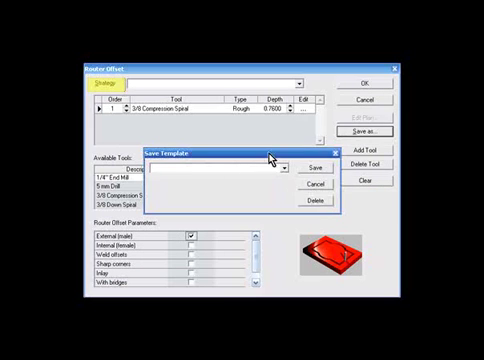
{"action": "type", "text": "Cut out"}
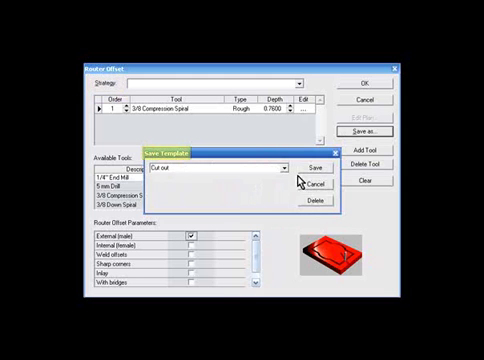
Step: Save the 'Cut out' template, then apply the Cut Out strategy and accept the router offset
{"action": "left_click", "coordinate": [313, 170]}
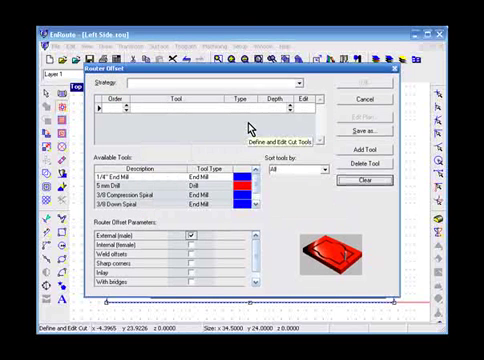
{"action": "left_click", "coordinate": [299, 84]}
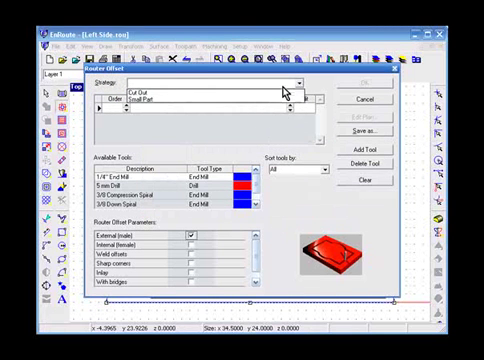
{"action": "left_click", "coordinate": [269, 93]}
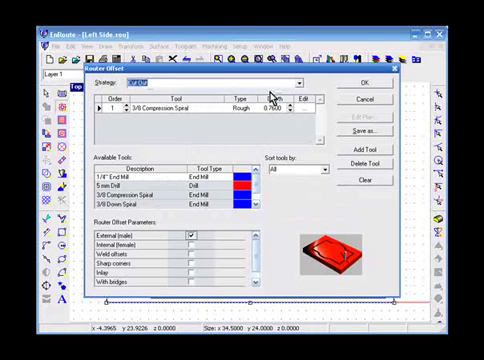
{"action": "left_click", "coordinate": [365, 83]}
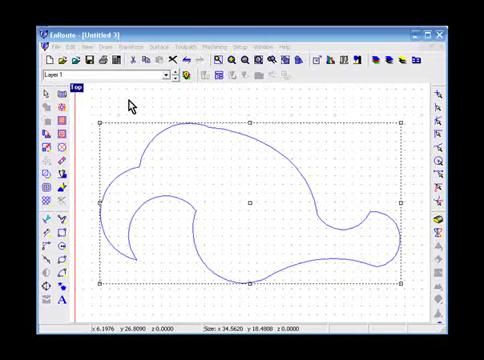
Step: Create a router offset toolpath around the curved outline using the 3/4" Umbilitanium strategy
{"action": "left_click", "coordinate": [63, 118]}
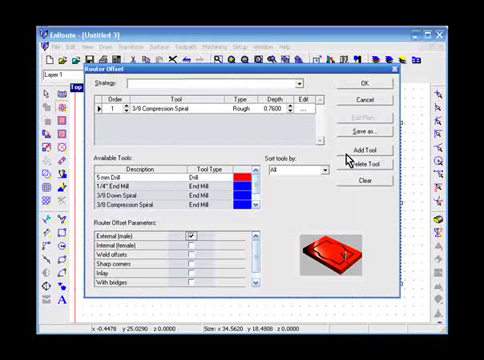
{"action": "left_click", "coordinate": [360, 181]}
{"action": "left_click", "coordinate": [299, 85]}
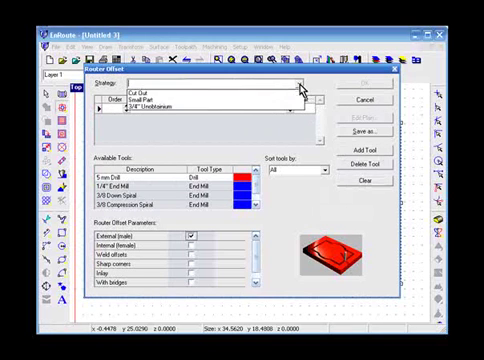
{"action": "left_click", "coordinate": [254, 108]}
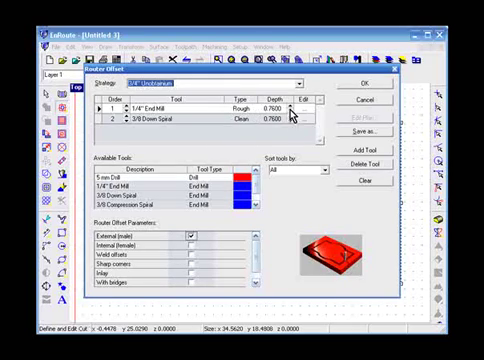
{"action": "left_click", "coordinate": [373, 85]}
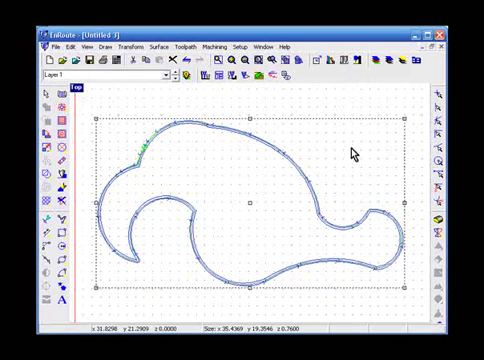